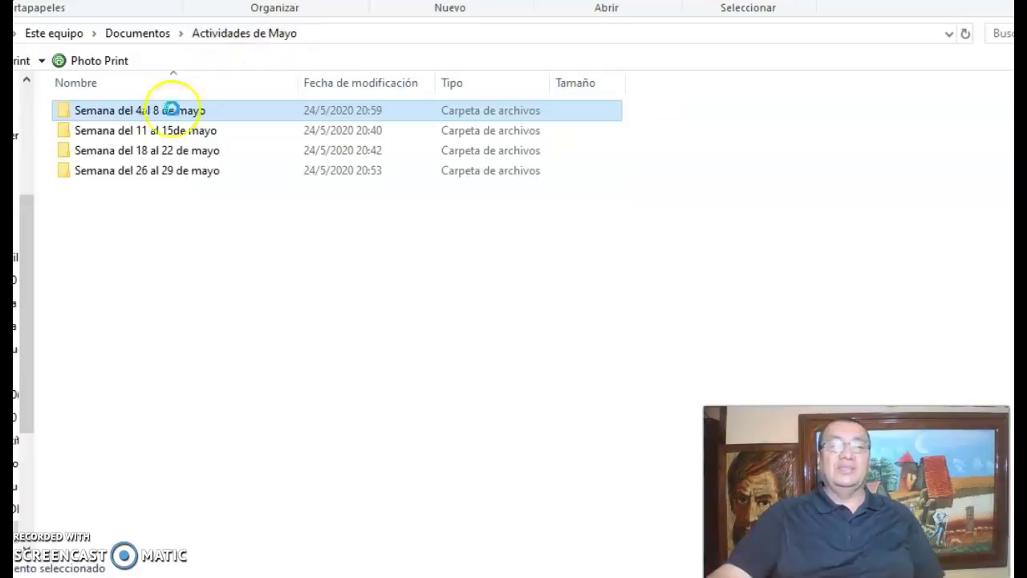
Open the document ACTIVIDADES 12 DE MAYO from the folder "Semana del 11 al 15de mayo"
left_click(161, 133)
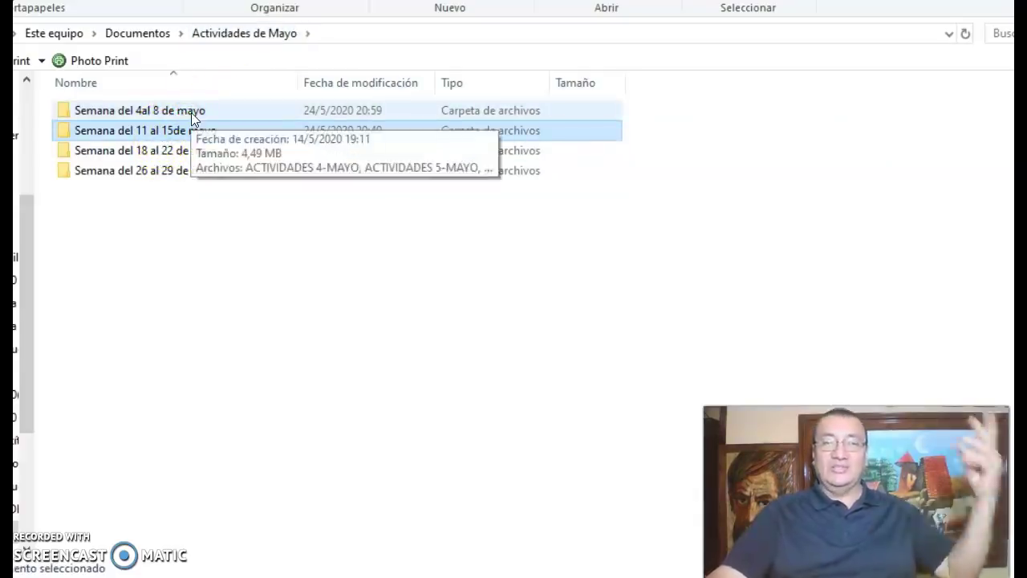
left_click(164, 139)
double_click(163, 136)
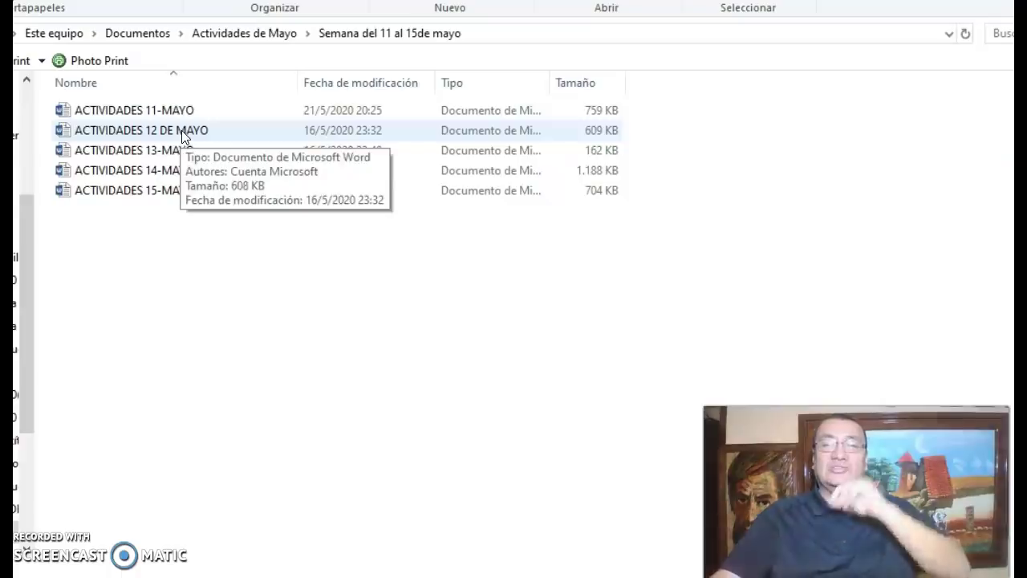
left_click(182, 135)
double_click(183, 130)
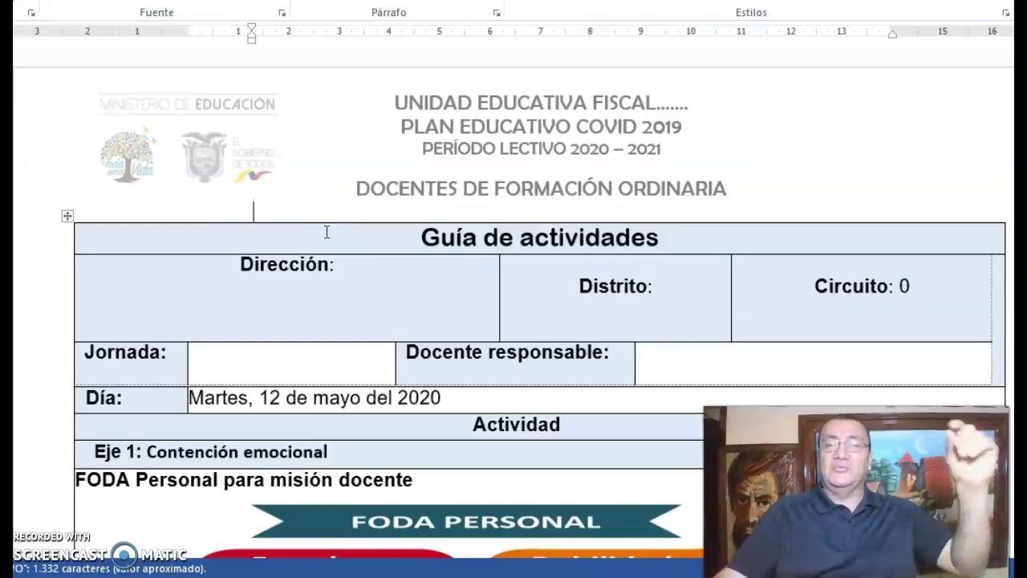
Dismiss the Office activation notice and examine the 12 May guide's header, Eje 1 and Eje 2 activities
scroll(286, 294, "down", 2)
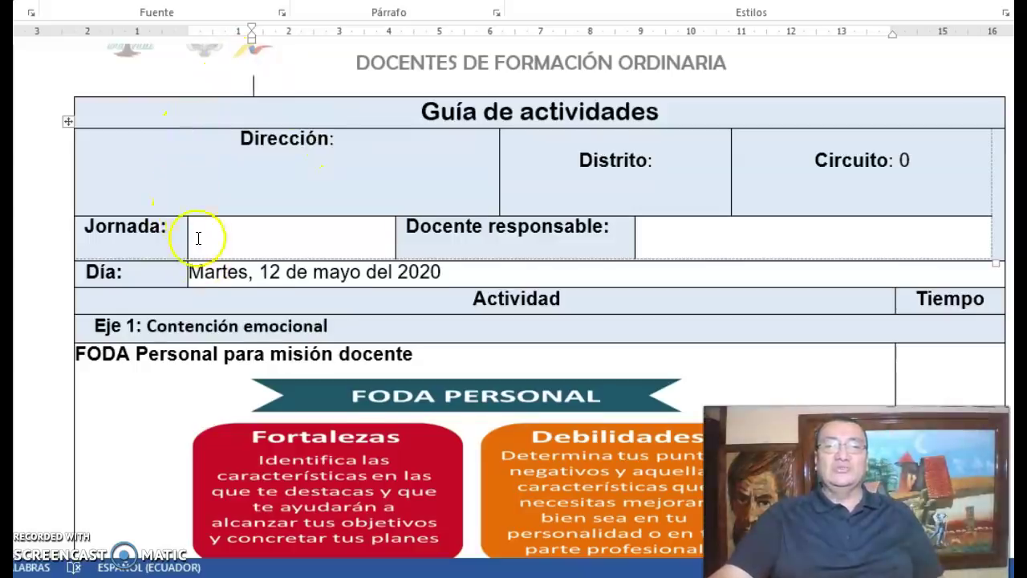
scroll(201, 241, "down", 1)
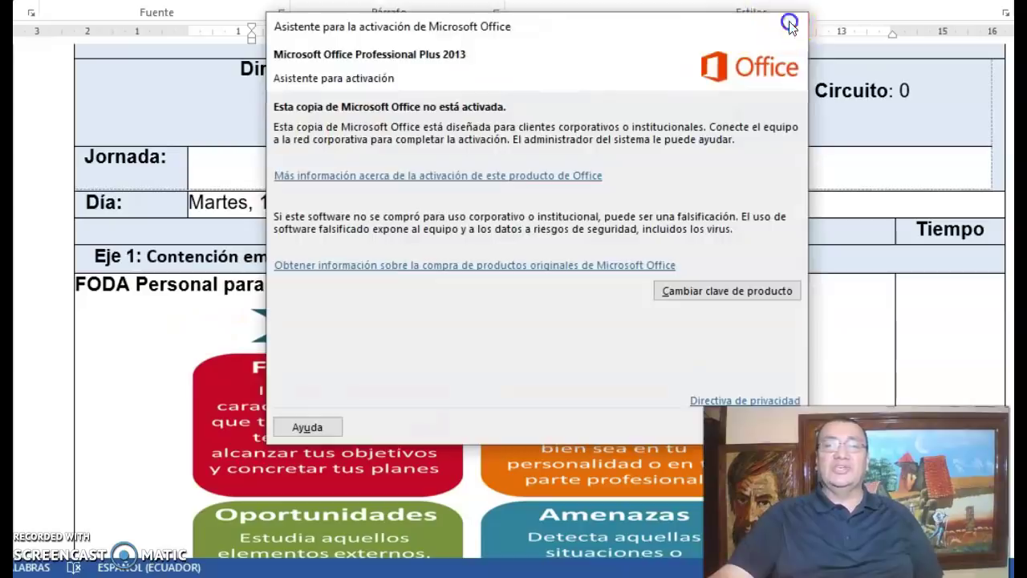
left_click(791, 27)
scroll(237, 365, "down", 6)
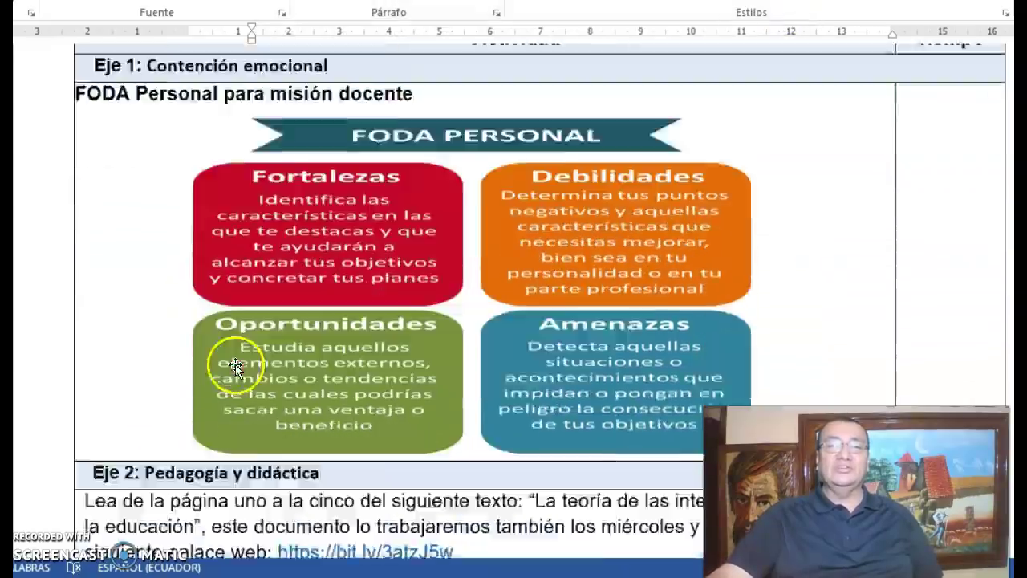
scroll(244, 360, "up", 3)
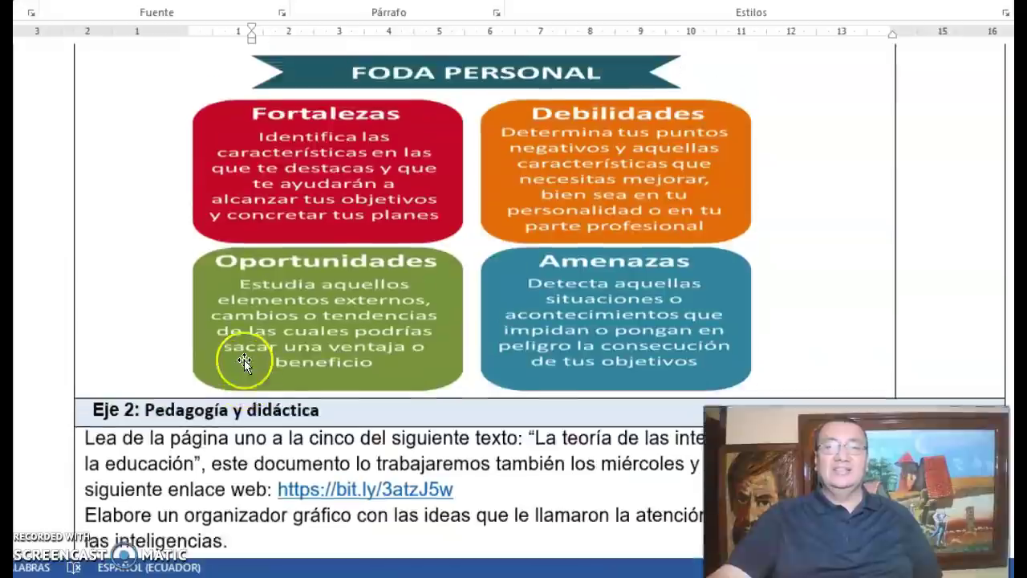
scroll(244, 351, "down", 3)
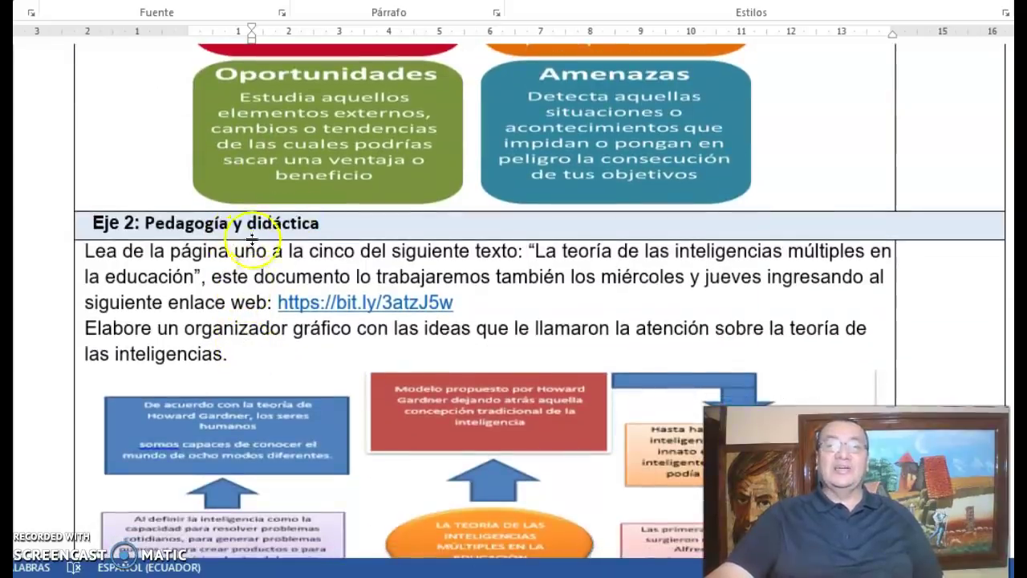
scroll(252, 239, "down", 9)
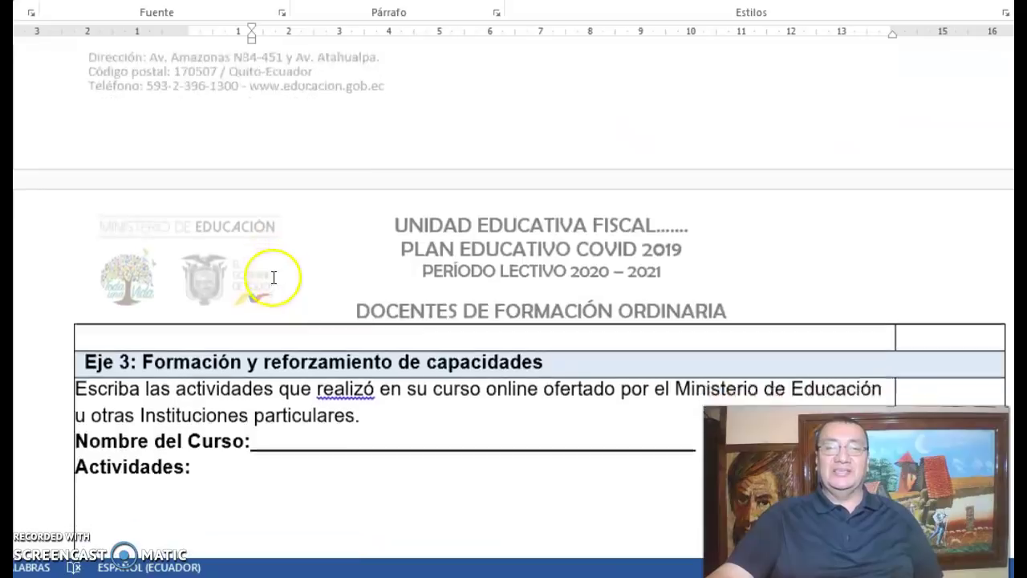
Review Eje 3, Eje 4 and the signature table at the end of the 12 May guide
scroll(274, 277, "down", 2)
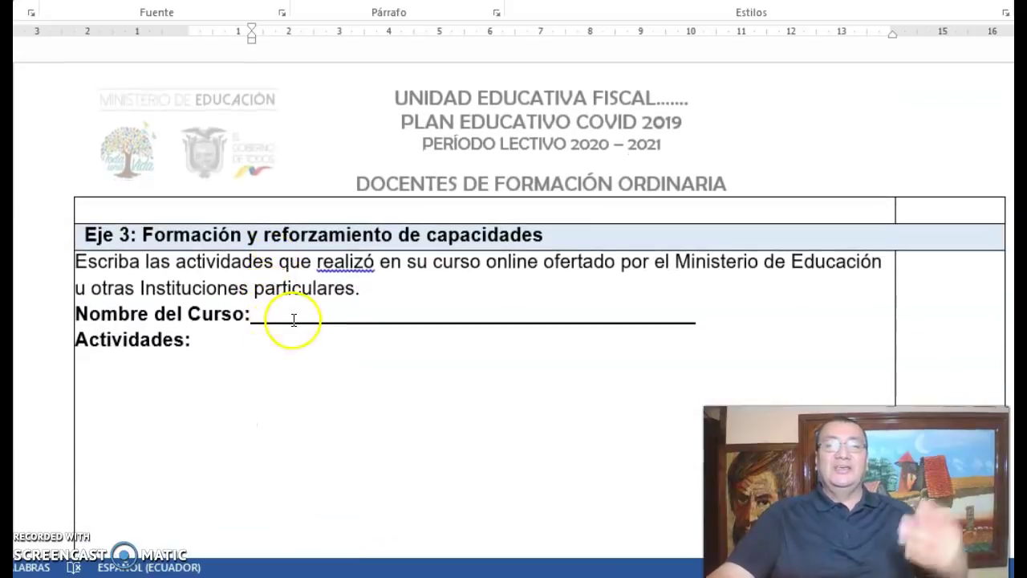
scroll(284, 337, "down", 4)
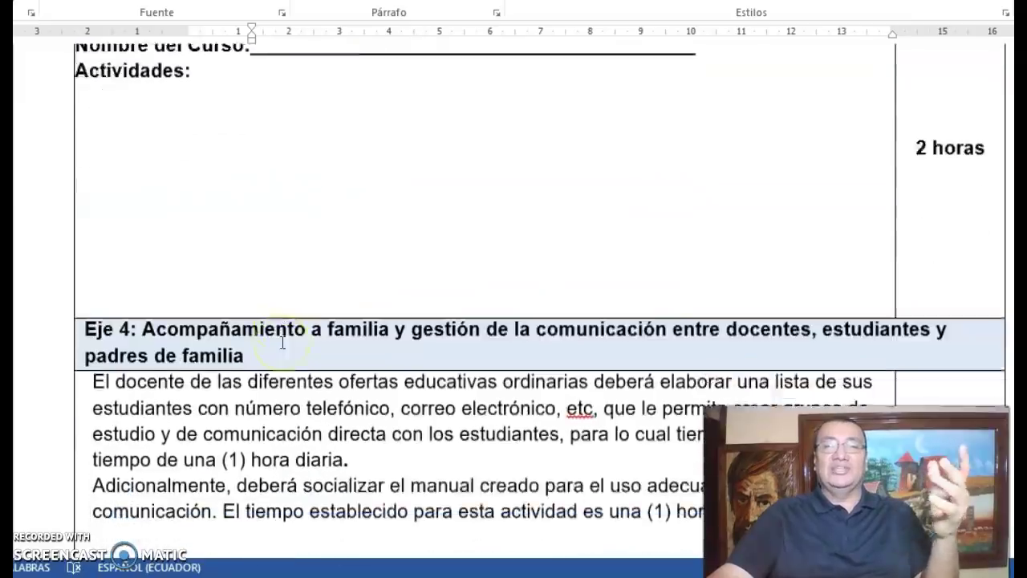
scroll(282, 343, "down", 2)
scroll(282, 342, "down", 2)
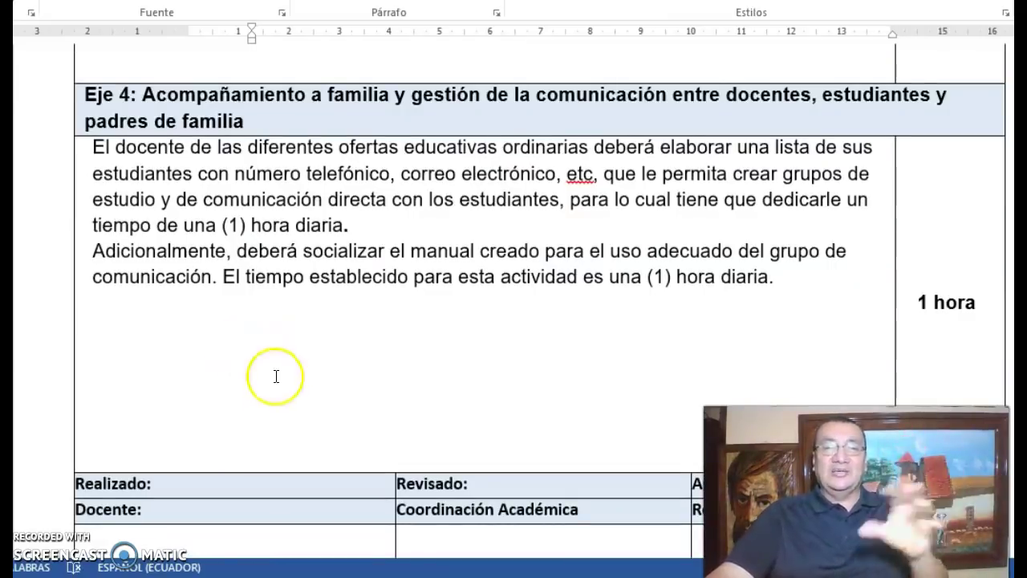
scroll(282, 373, "down", 9)
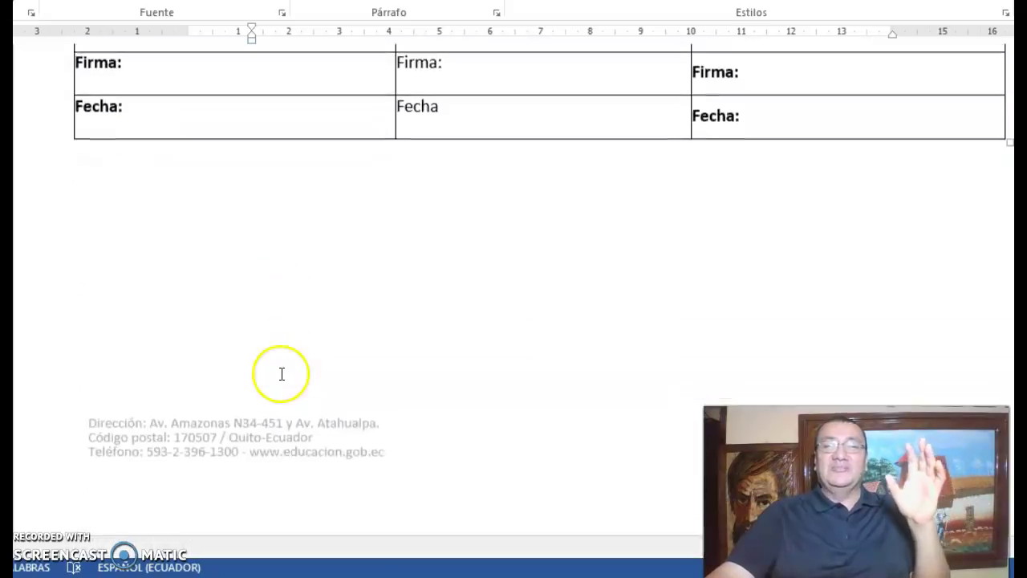
scroll(281, 373, "up", 8)
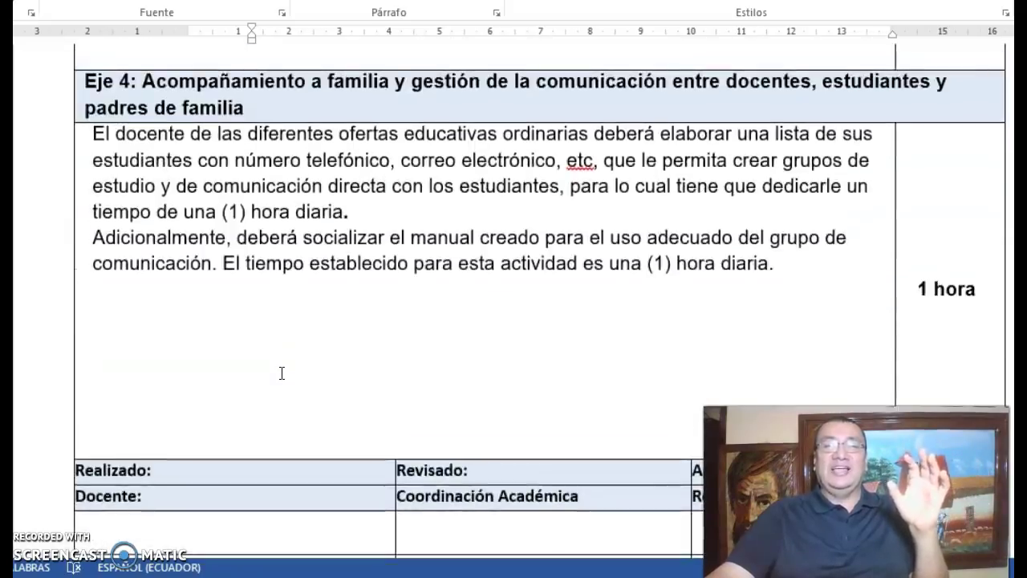
scroll(282, 373, "down", 4)
scroll(281, 374, "down", 3)
left_click(202, 346)
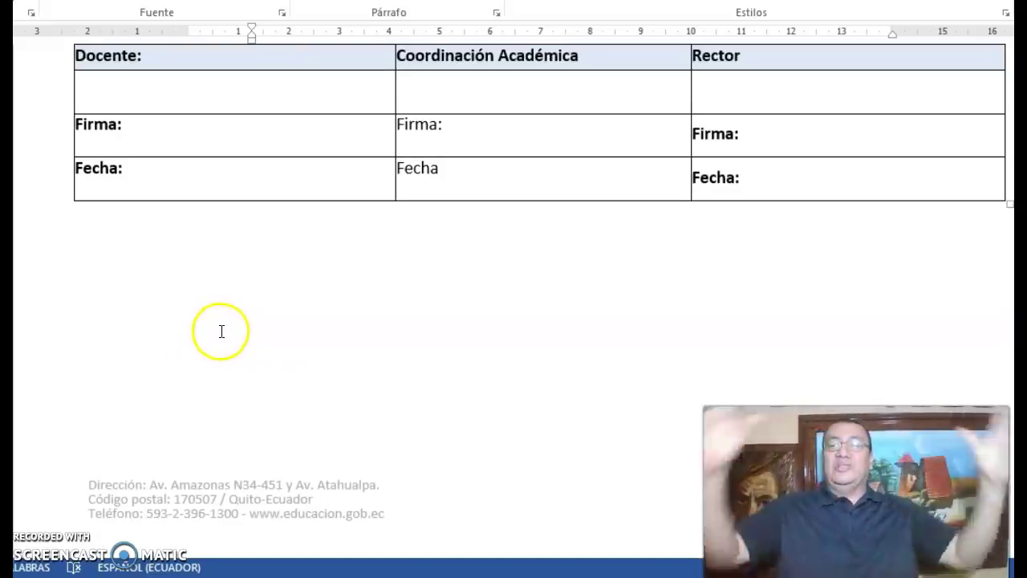
scroll(224, 329, "up", 20)
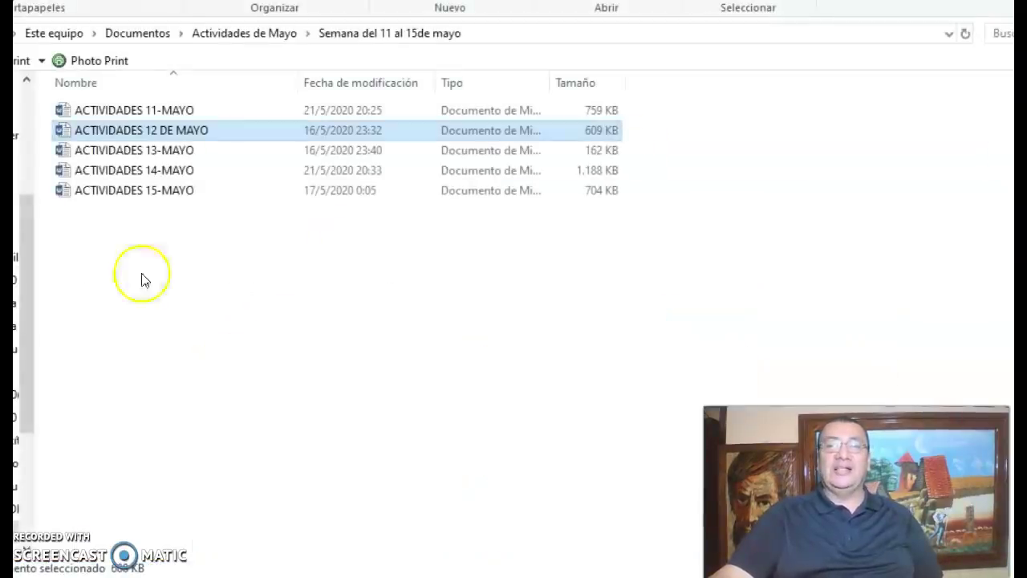
Switch to File Explorer, open the document ACTIVIDADES 15-MAYO and dismiss the Office activation notice
left_click(113, 196)
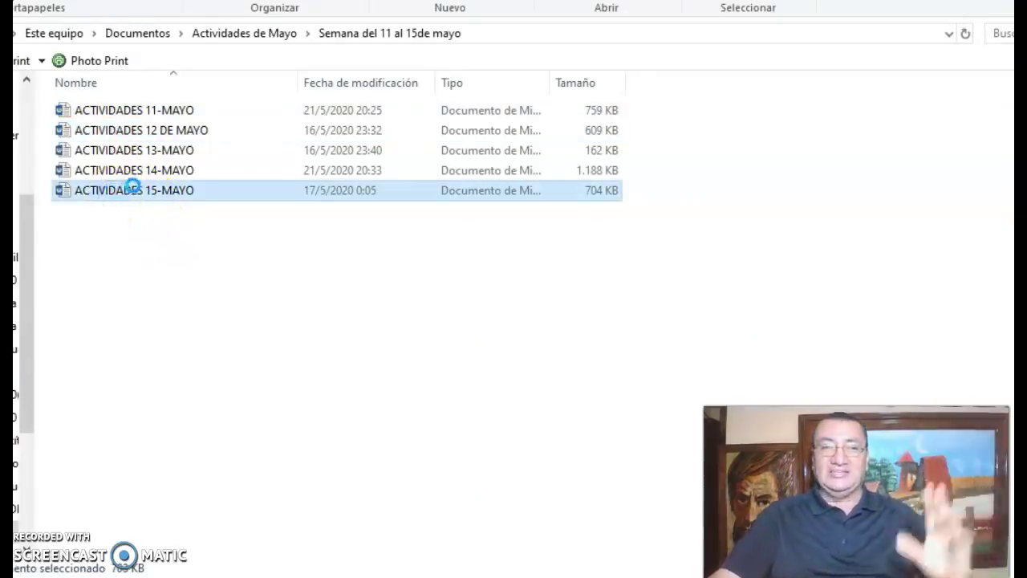
double_click(135, 184)
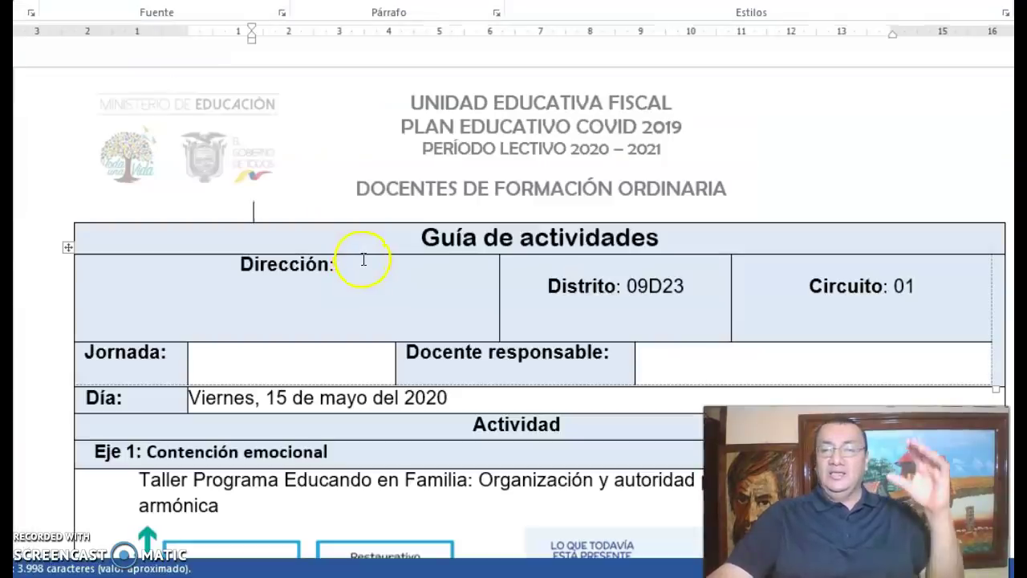
scroll(385, 286, "down", 3)
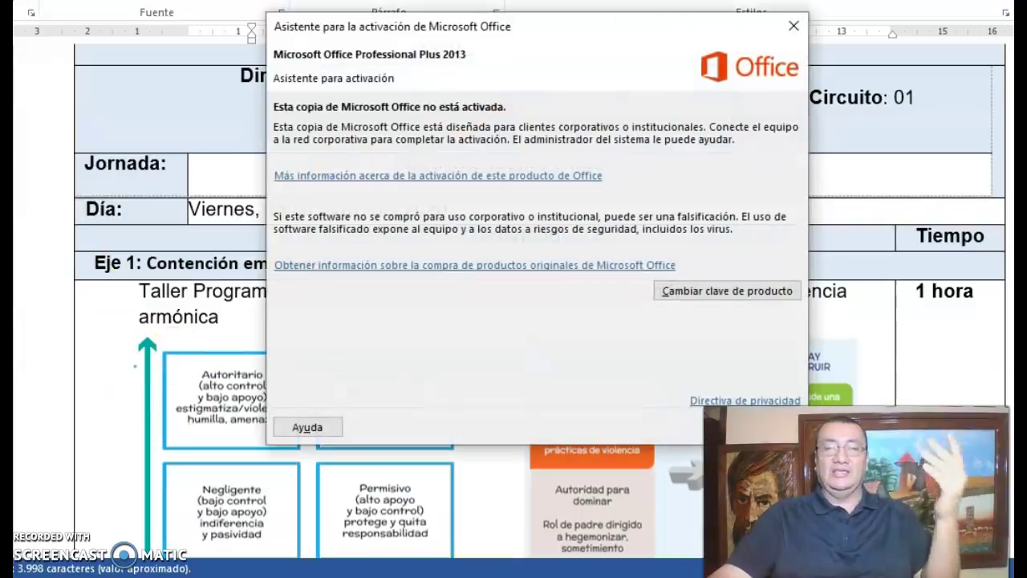
left_click(789, 26)
Examine the 15 May guide's Eje 1 workshop and the Eje 2 class plan with its multiple-intelligences table
scroll(152, 337, "down", 3)
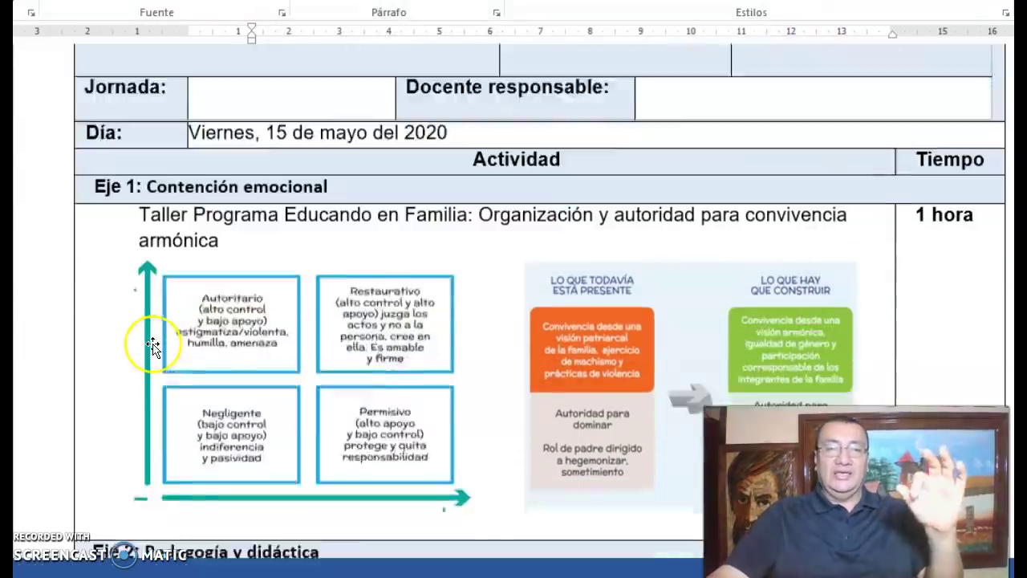
scroll(181, 313, "down", 2)
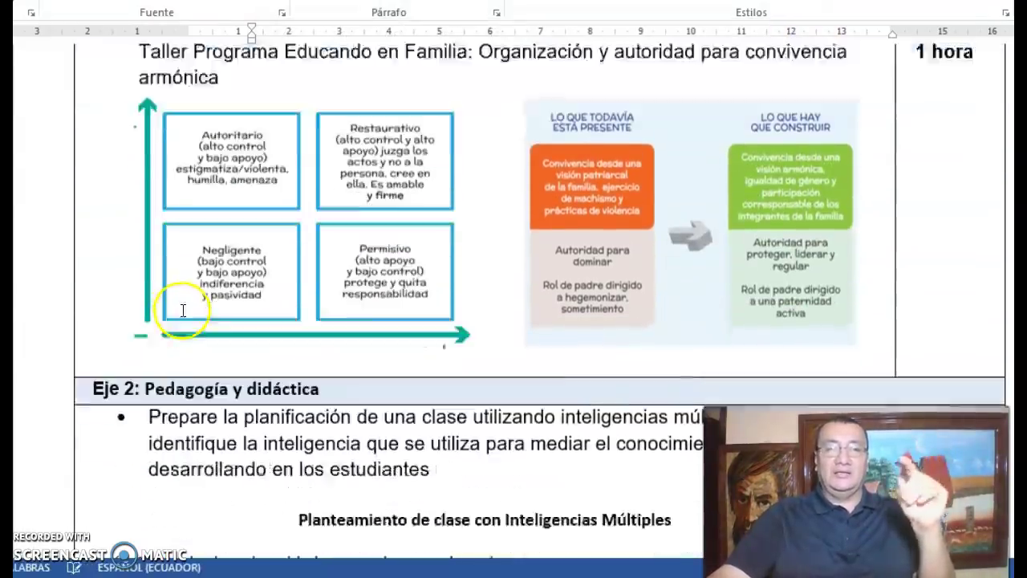
scroll(183, 313, "up", 4)
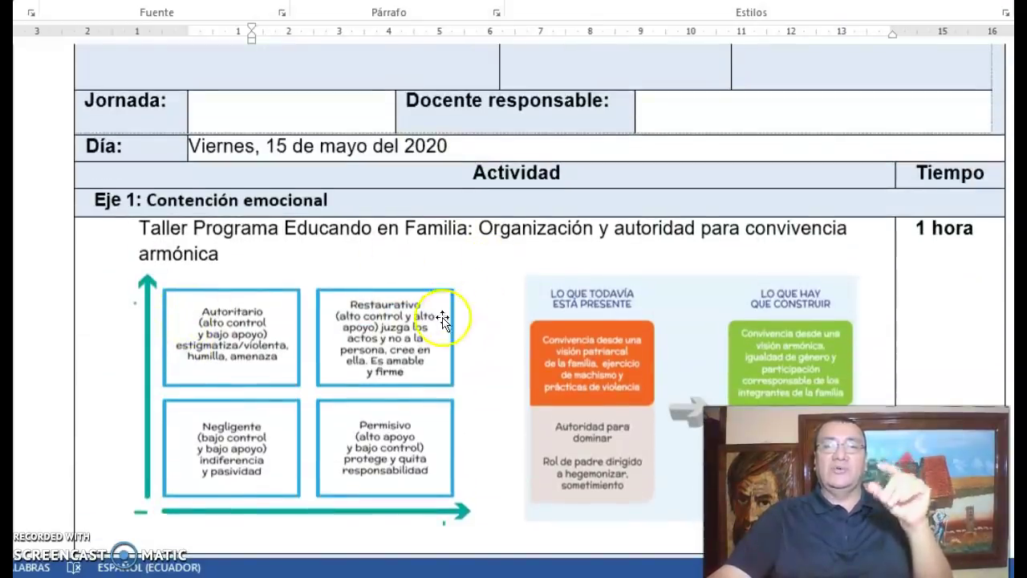
scroll(433, 329, "down", 2)
scroll(355, 355, "down", 6)
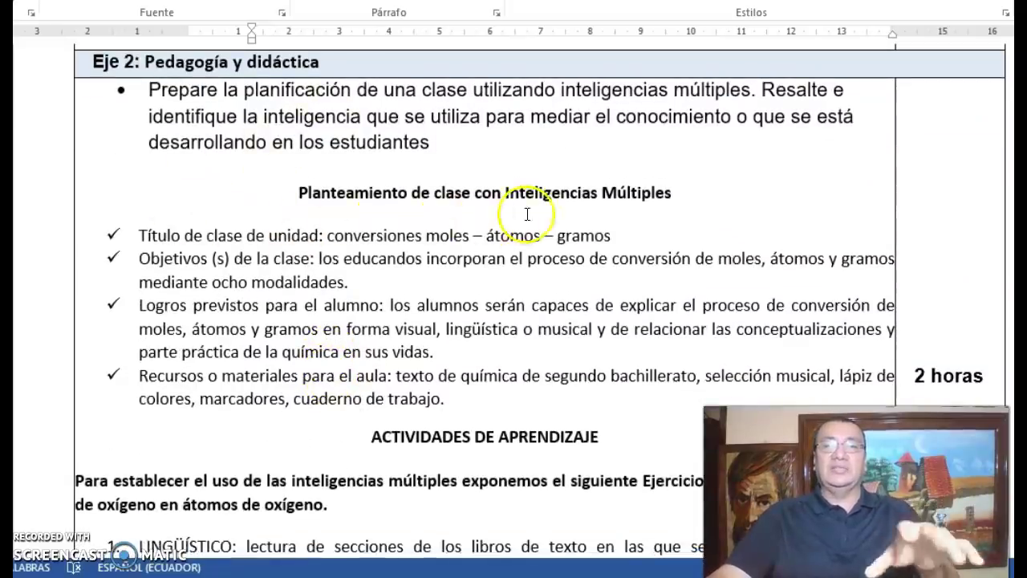
scroll(148, 241, "down", 10)
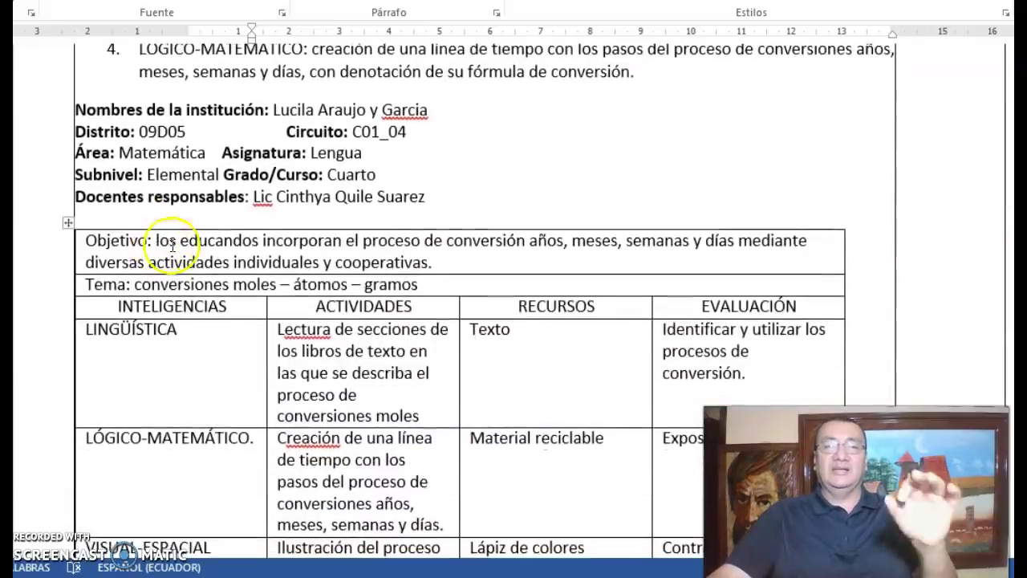
scroll(464, 168, "down", 5)
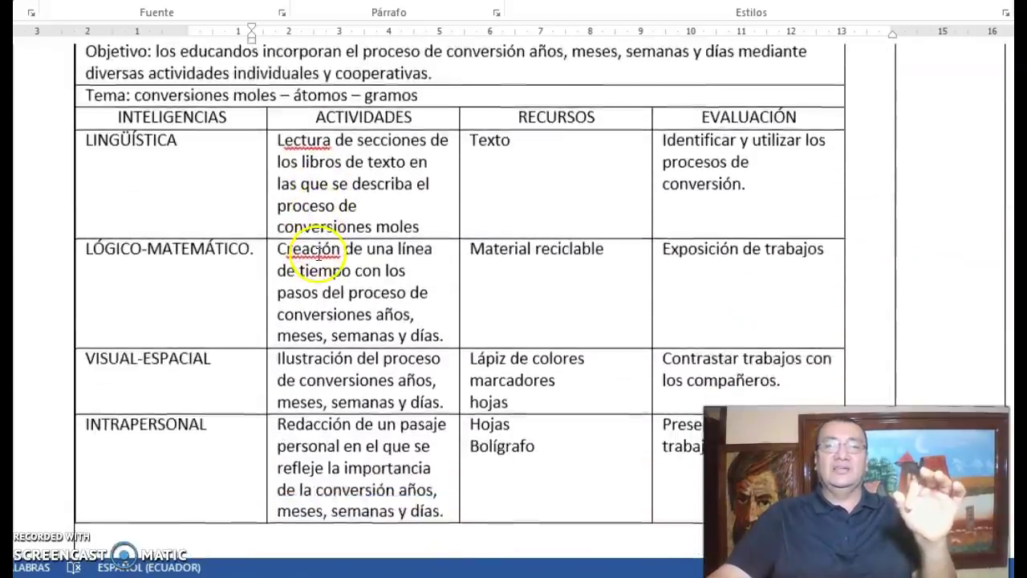
Review Eje 3, Eje 4, Eje 5 and the signature table of the 15 May guide, and return to its beginning
scroll(317, 254, "down", 12)
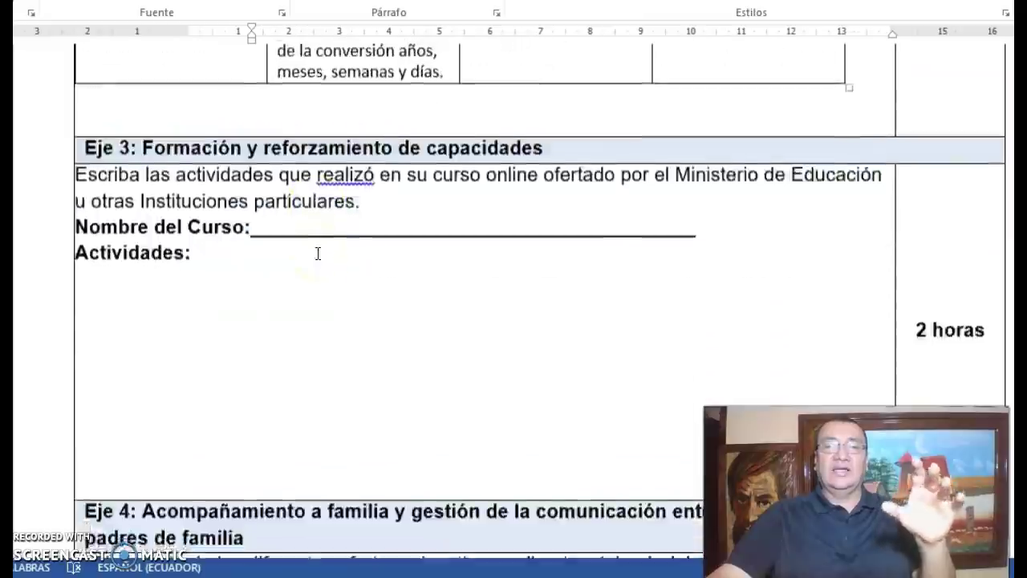
scroll(317, 259, "down", 12)
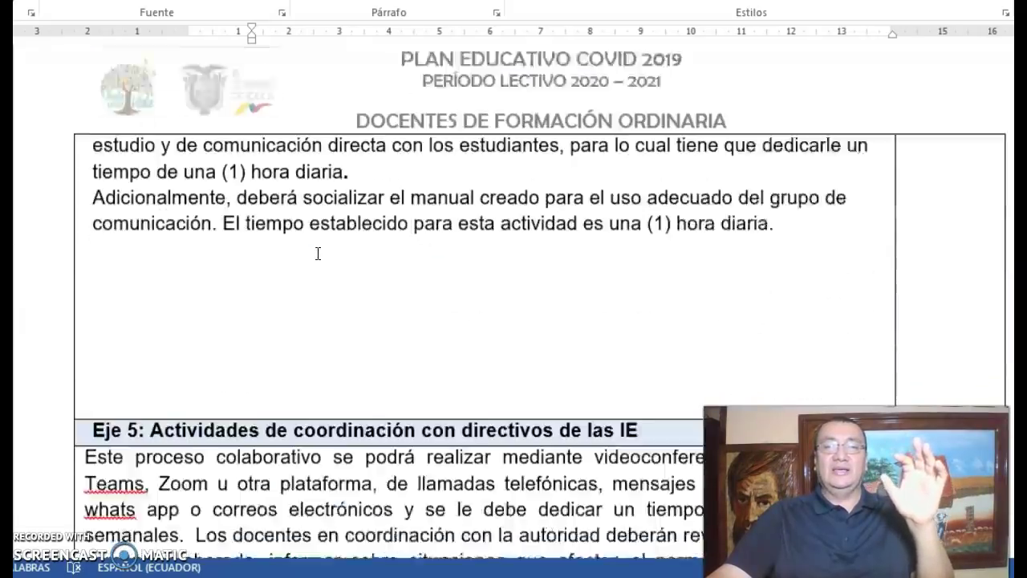
scroll(318, 253, "down", 12)
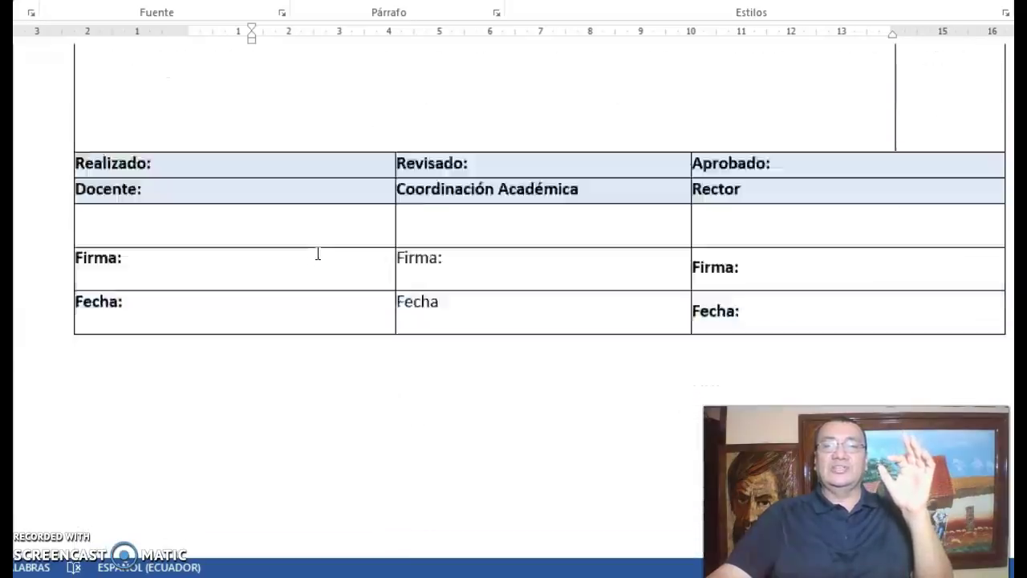
scroll(318, 253, "up", 20)
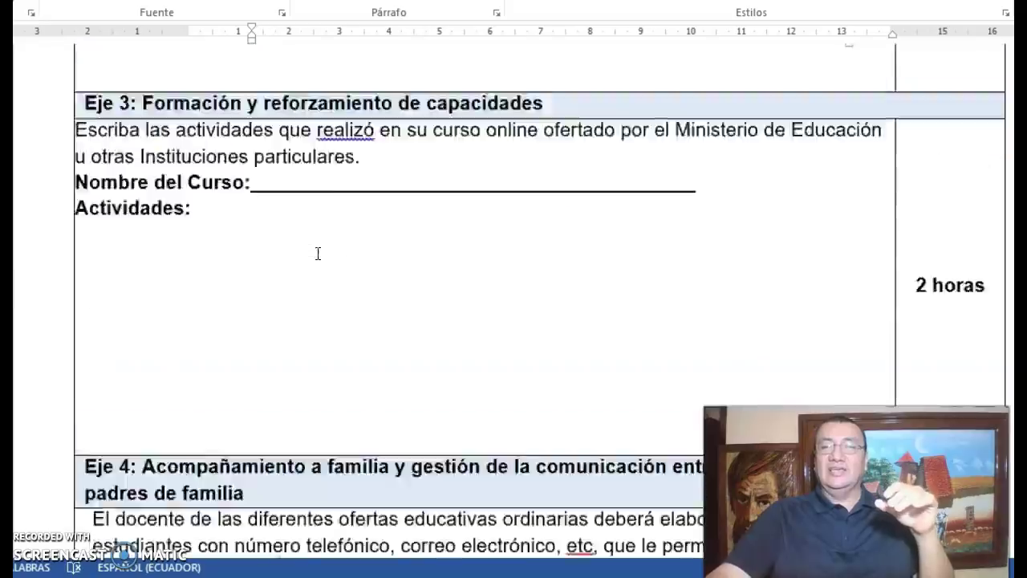
scroll(318, 253, "up", 15)
left_click(406, 211)
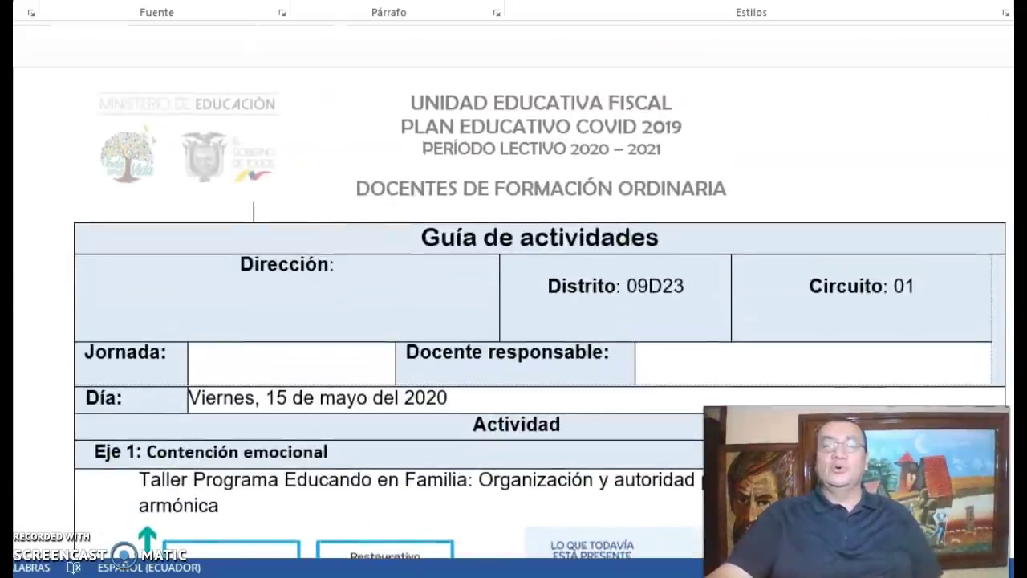
Switch to File Explorer and open ACTIVIDADES 19-MAYO from the folder "Semana del 18 al 22 de mayo" in Actividades de Mayo
key("alt+Tab")
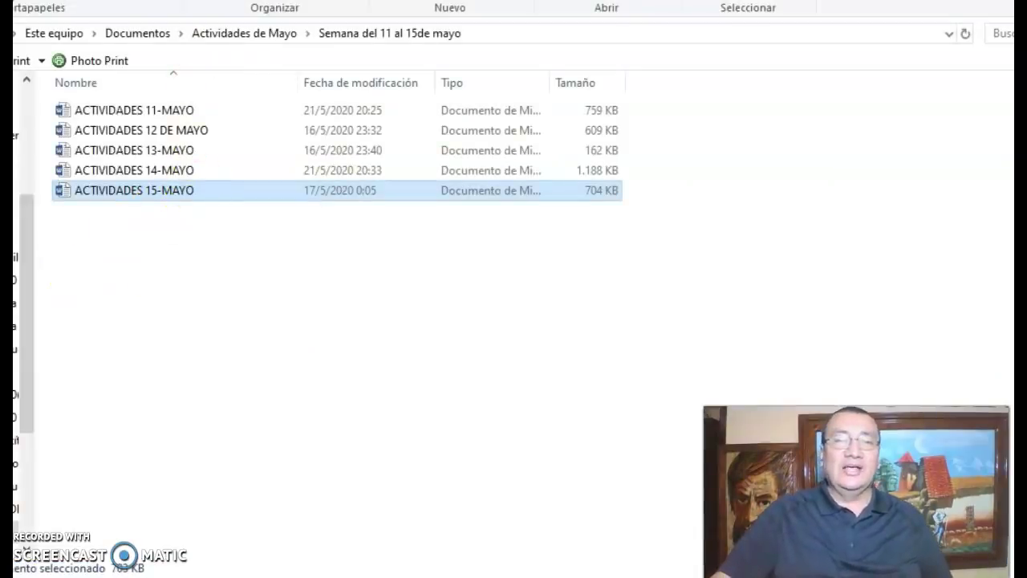
left_click(276, 37)
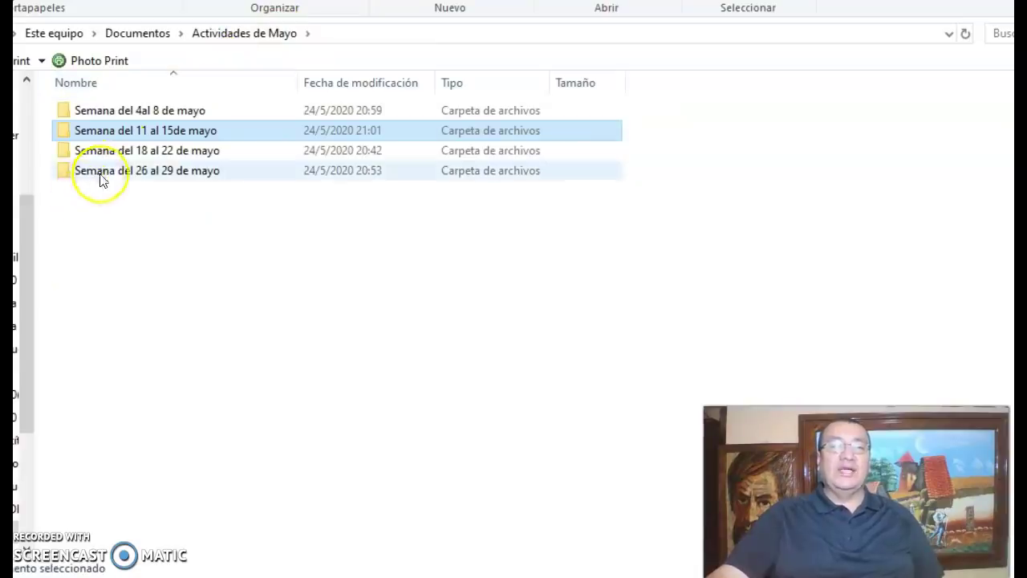
left_click(168, 153)
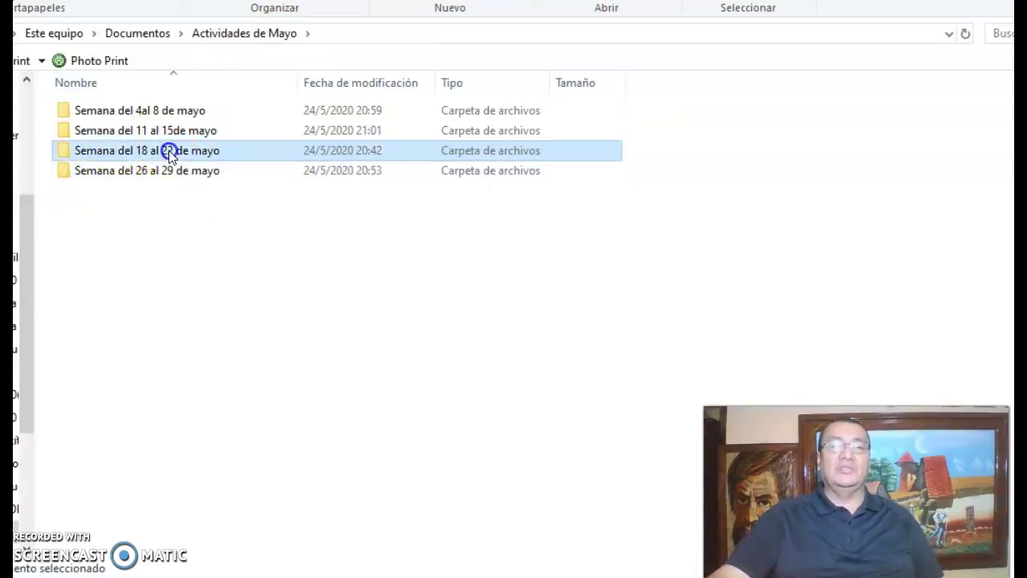
double_click(169, 150)
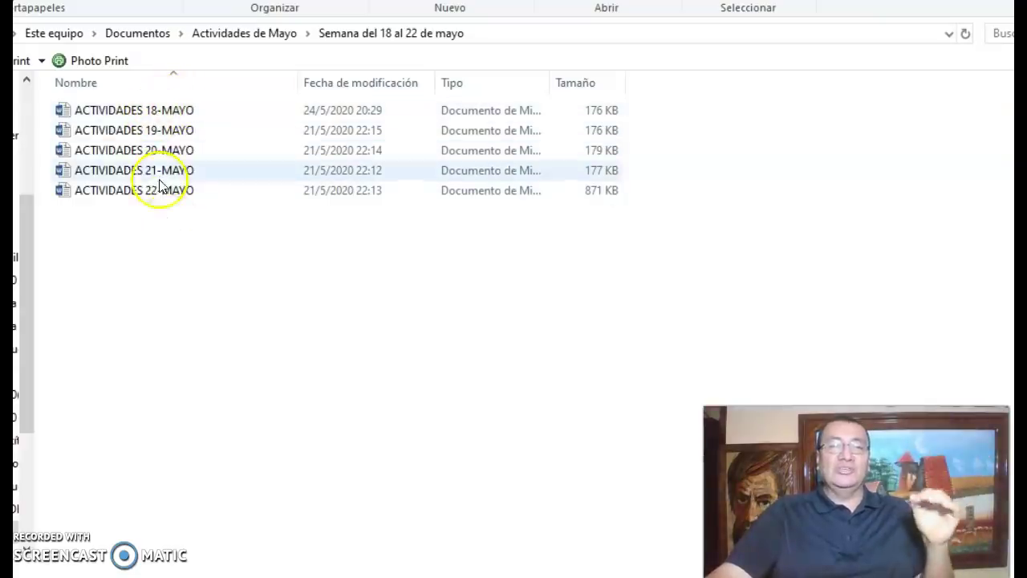
left_click(153, 127)
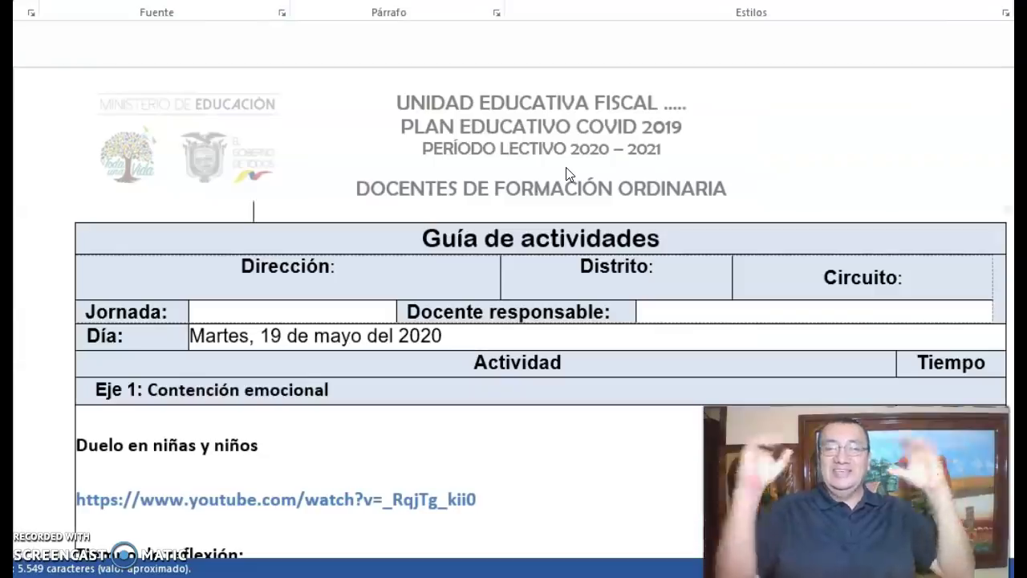
Dismiss the Office activation notice and examine the 19 May guide's Eje 1 content on grief in children, including its reflection questions
scroll(567, 166, "down", 2)
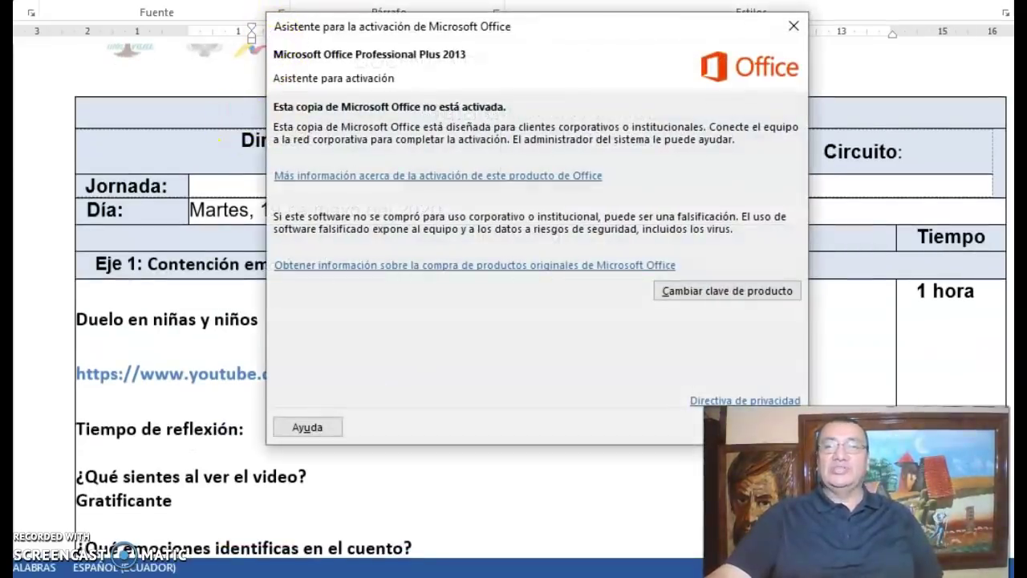
left_click(793, 27)
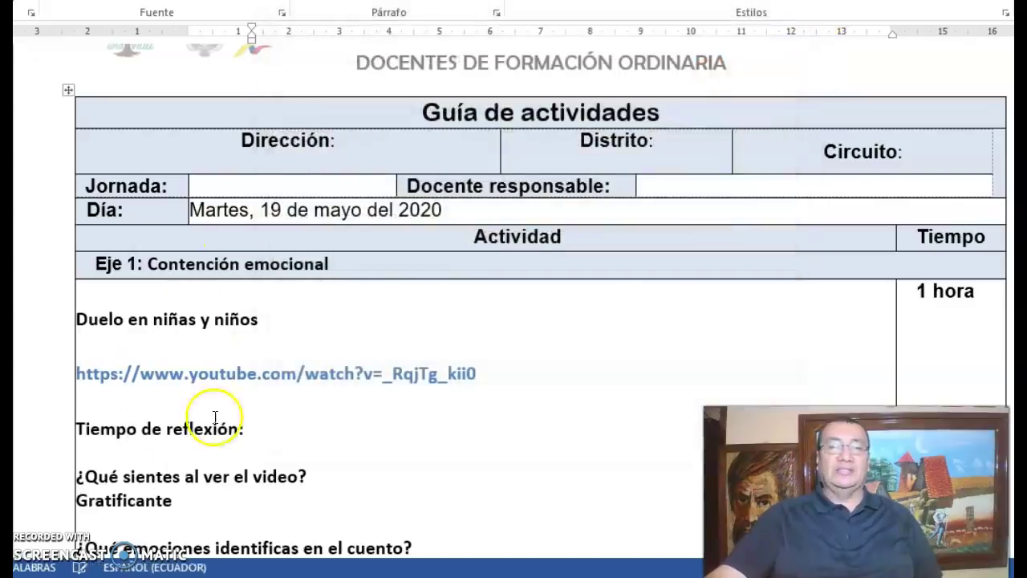
scroll(211, 420, "down", 3)
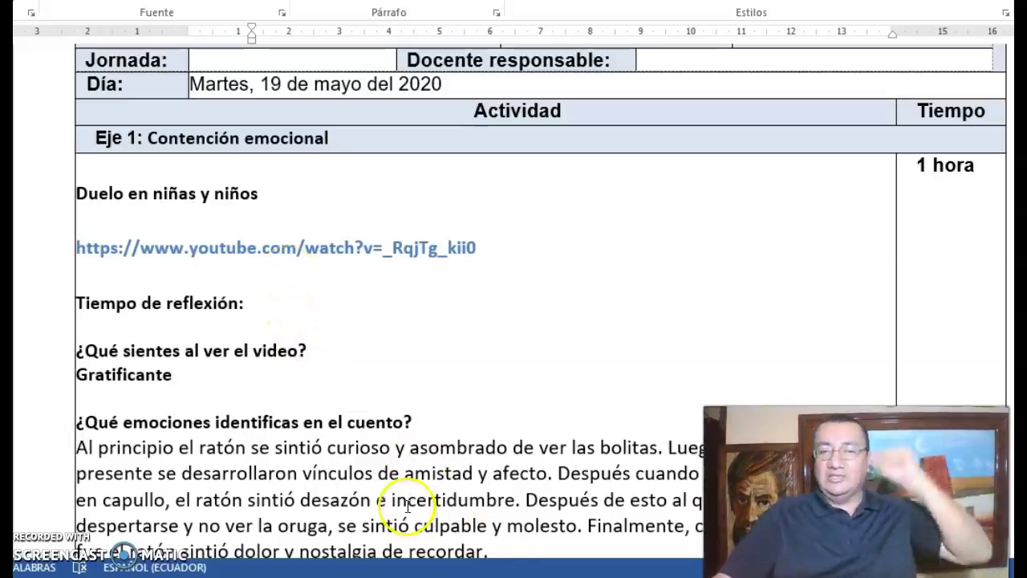
scroll(405, 497, "down", 6)
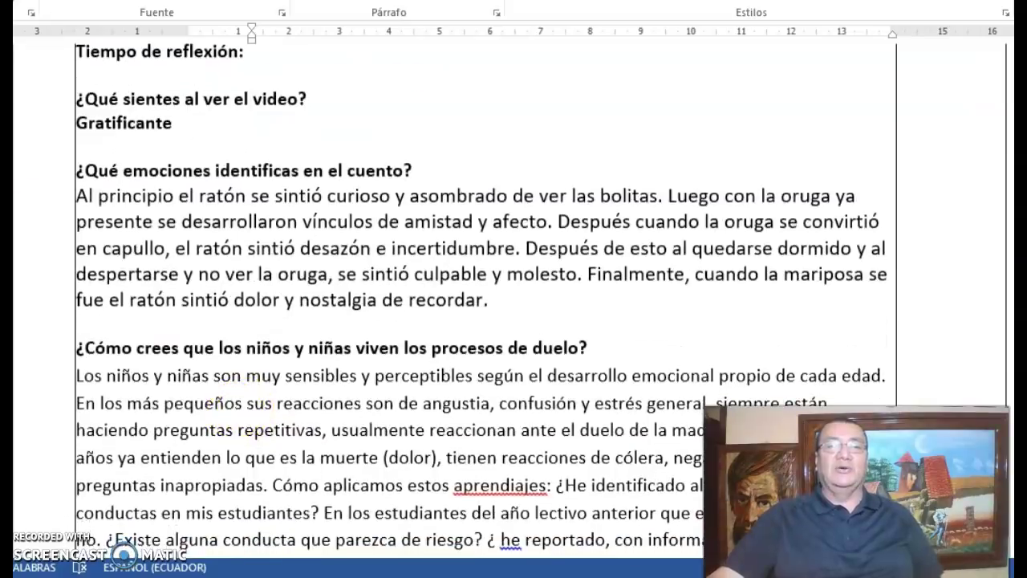
scroll(296, 294, "down", 6)
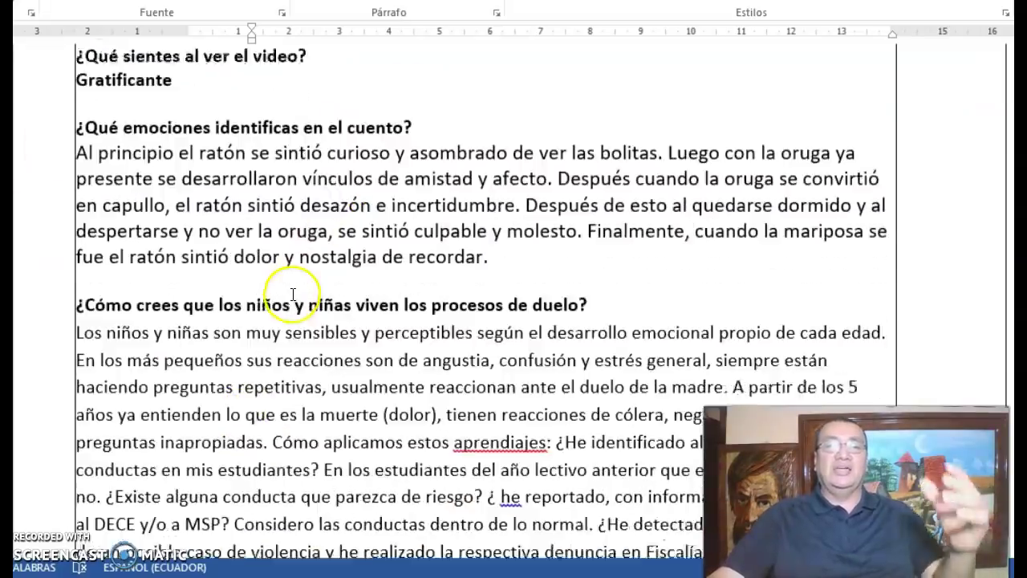
scroll(296, 294, "down", 8)
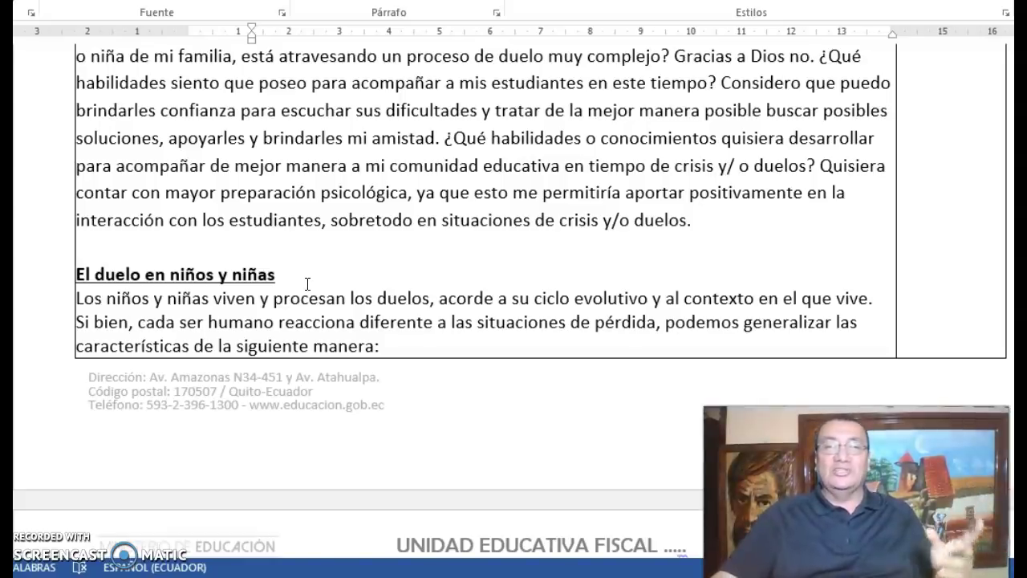
scroll(307, 284, "down", 15)
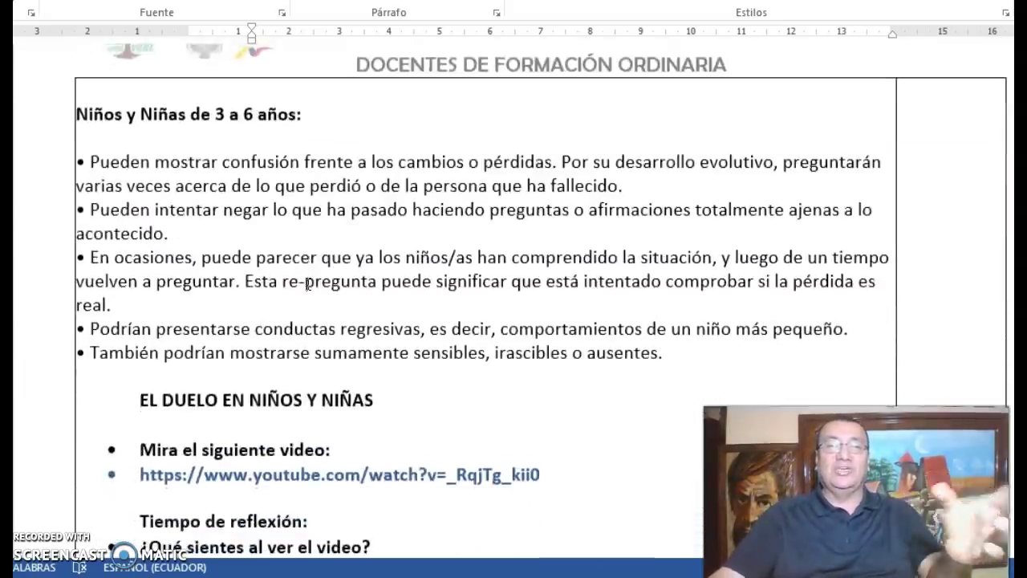
scroll(201, 259, "down", 5)
scroll(243, 248, "down", 3)
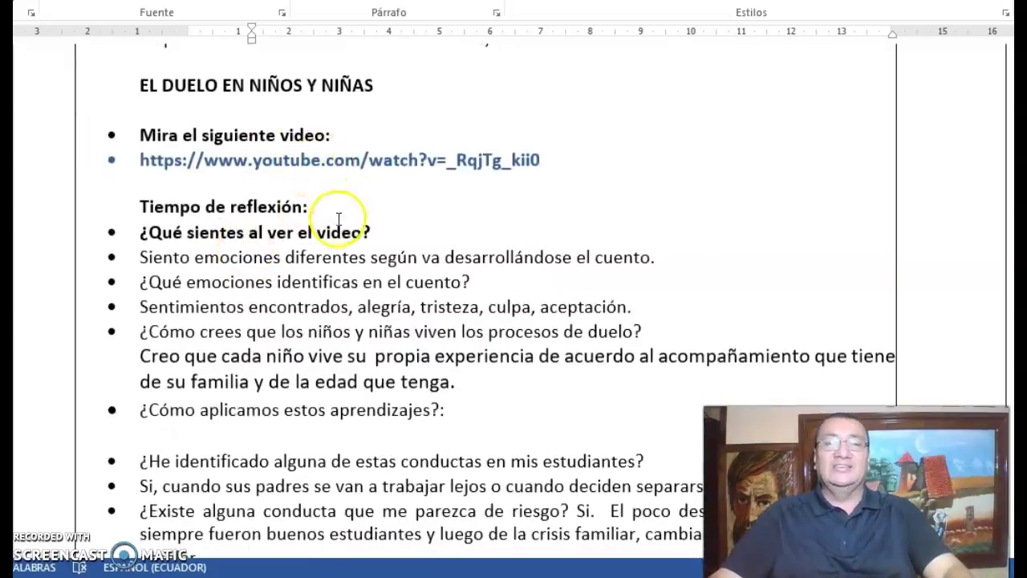
Review the rest of the 19 May guide, from the remaining reflection answers through Eje 3, Eje 4 and Eje 5 to the signature table
scroll(339, 221, "down", 5)
scroll(297, 231, "down", 11)
scroll(304, 239, "down", 11)
scroll(304, 239, "down", 1)
scroll(304, 238, "down", 15)
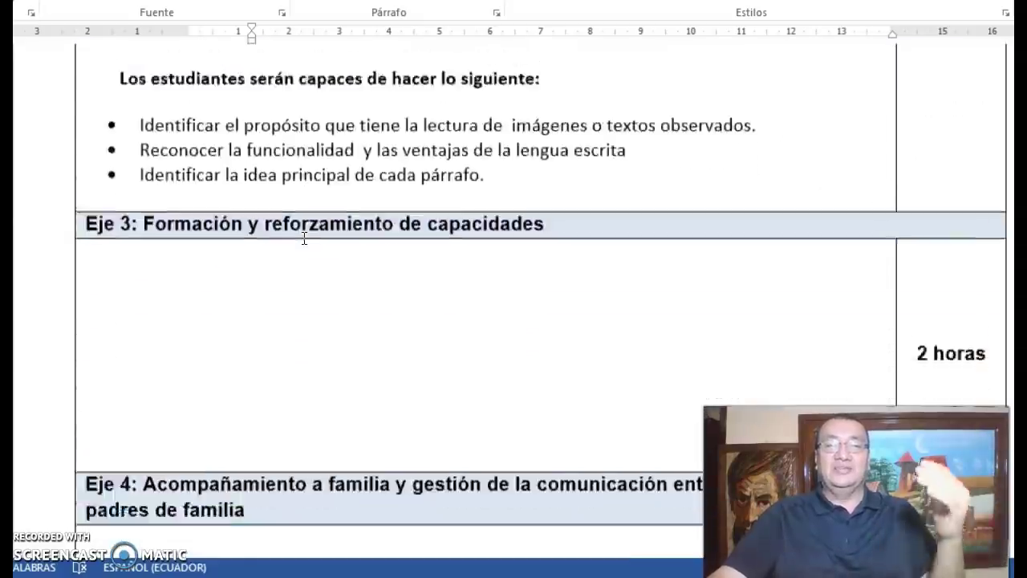
scroll(304, 238, "down", 15)
scroll(304, 239, "up", 4)
scroll(304, 239, "down", 5)
scroll(304, 238, "up", 8)
left_click(267, 247)
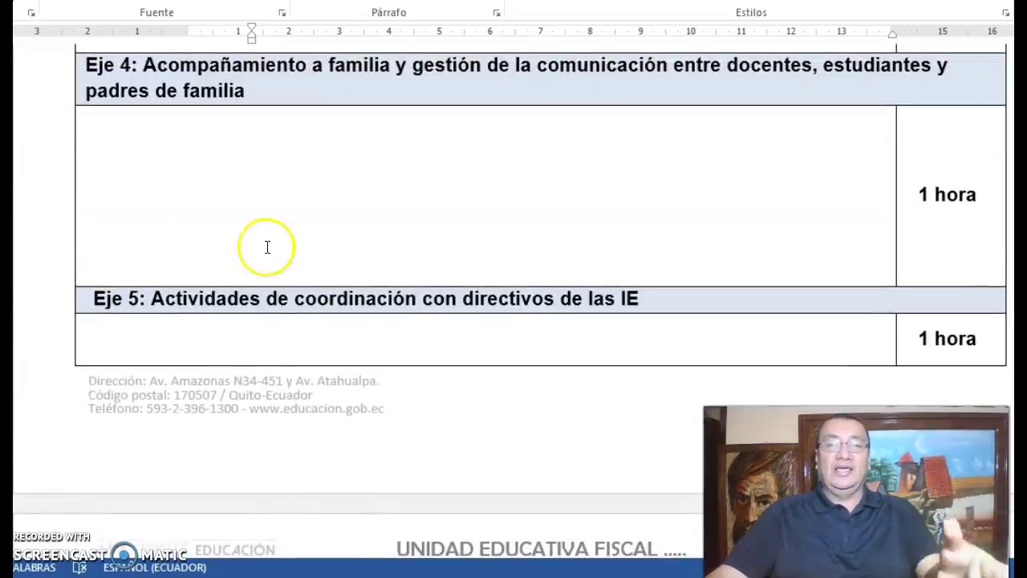
scroll(268, 247, "down", 7)
scroll(276, 313, "up", 6)
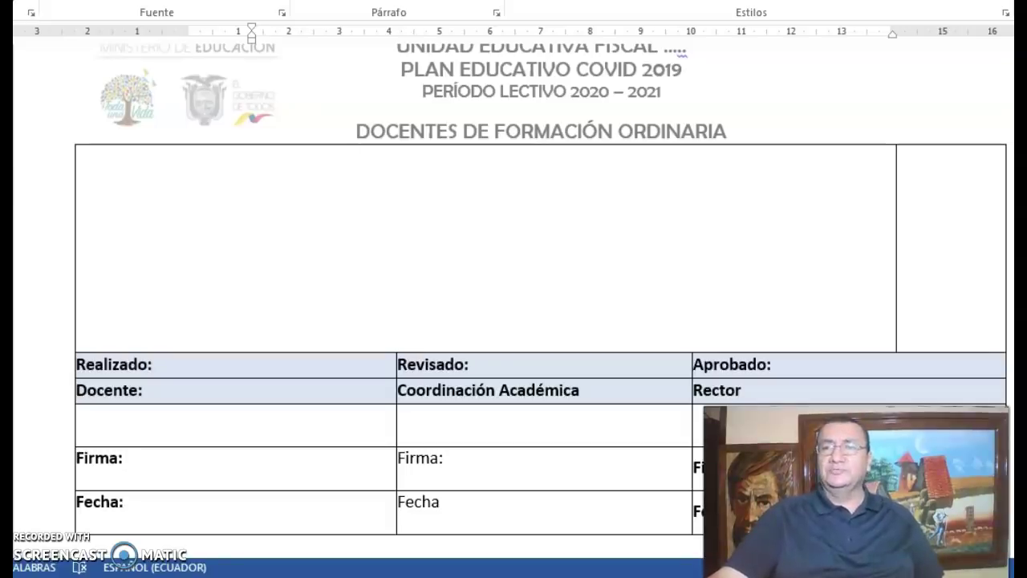
Switch to File Explorer, open the document ACTIVIDADES 22-MAYO and dismiss the Office activation notice
key("alt+Tab")
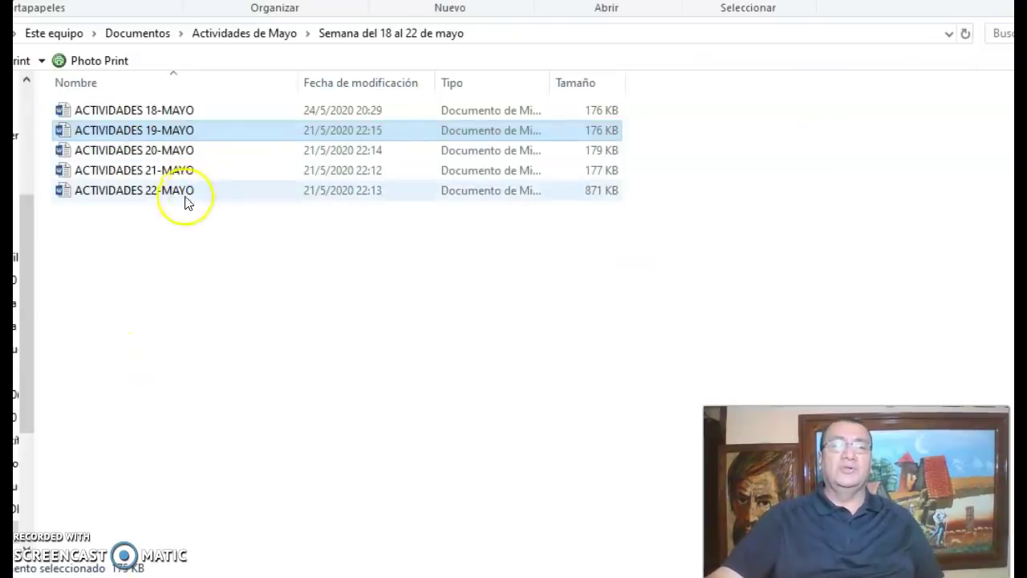
left_click(161, 200)
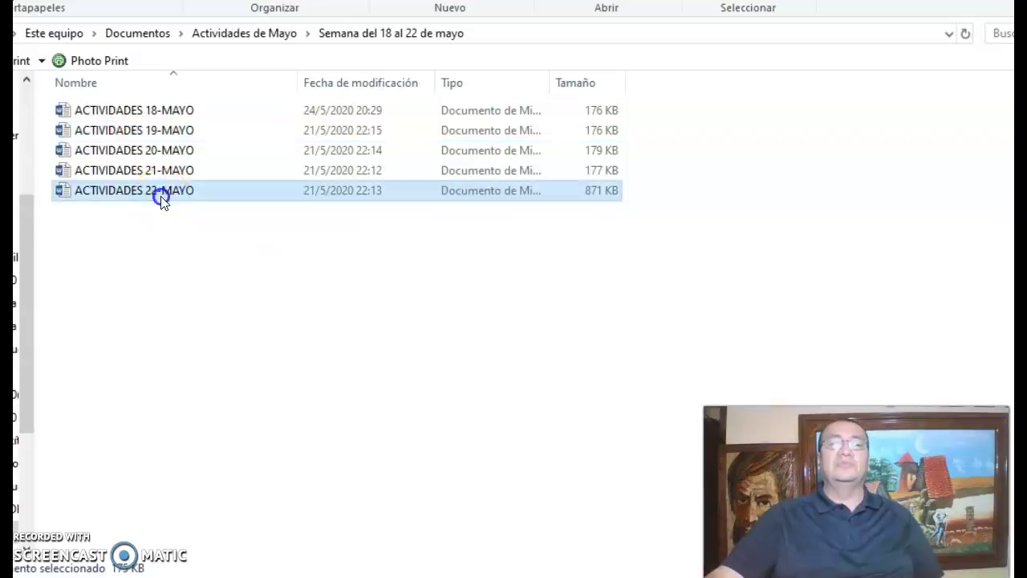
double_click(169, 191)
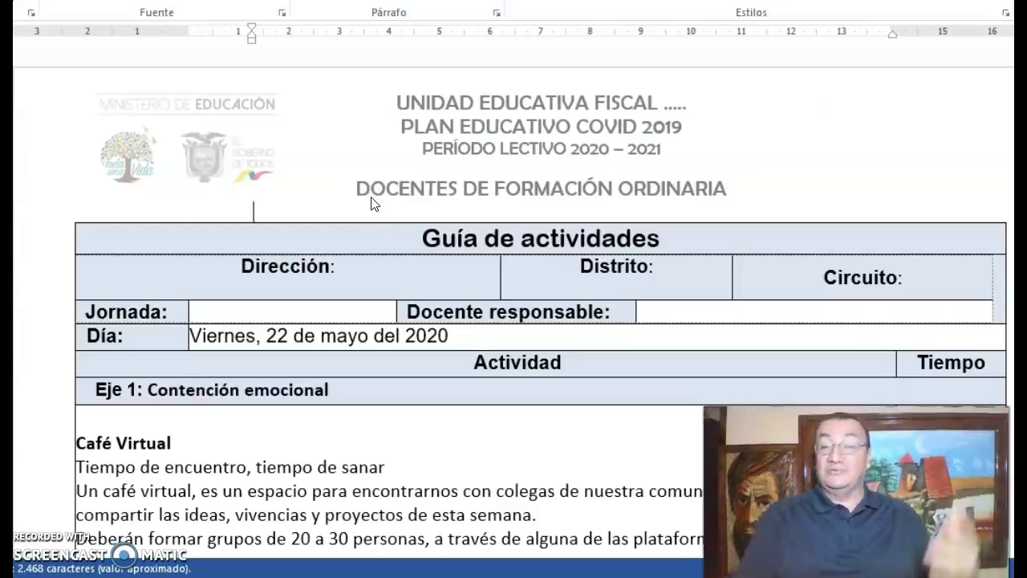
left_click(708, 62)
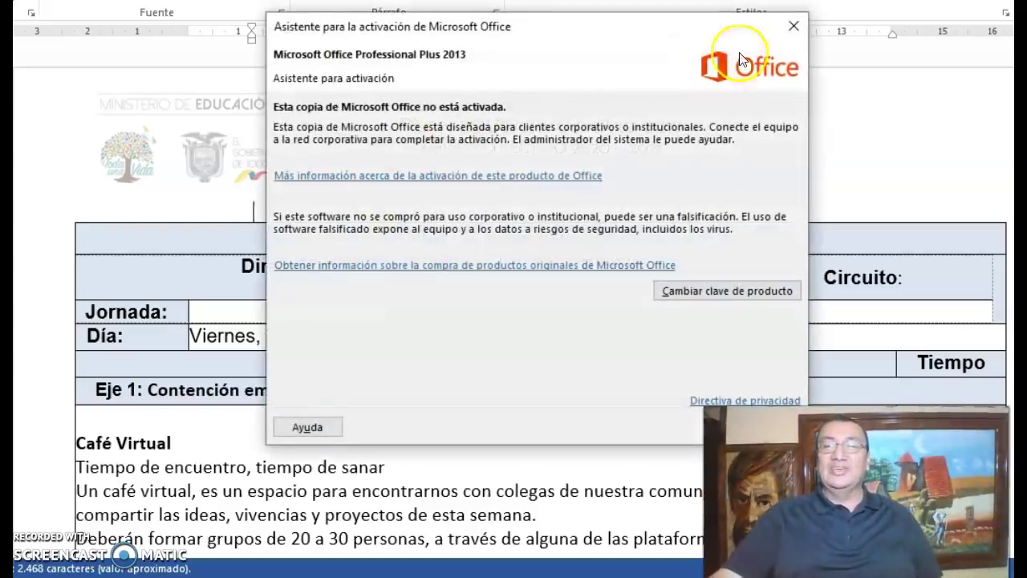
left_click(791, 24)
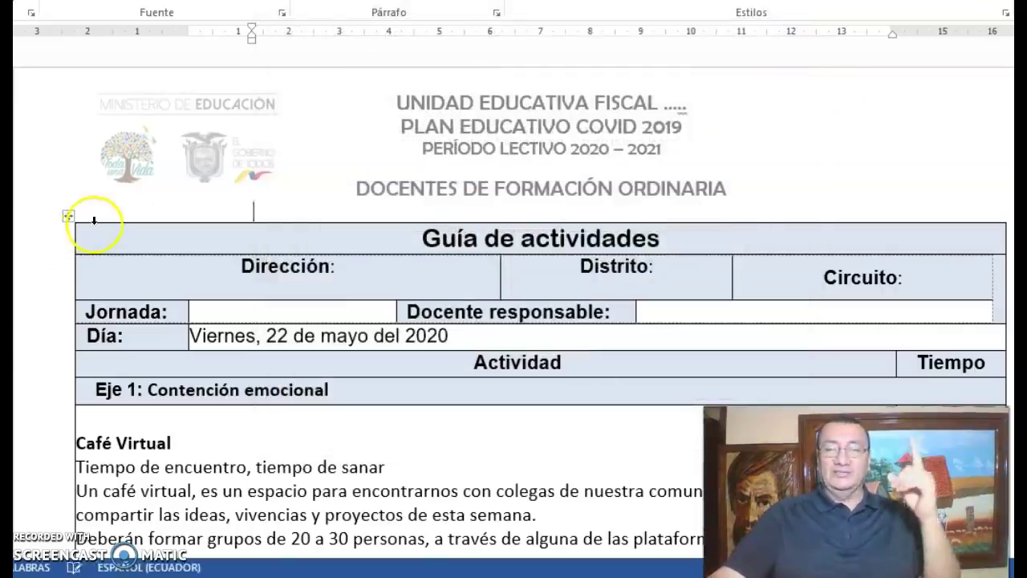